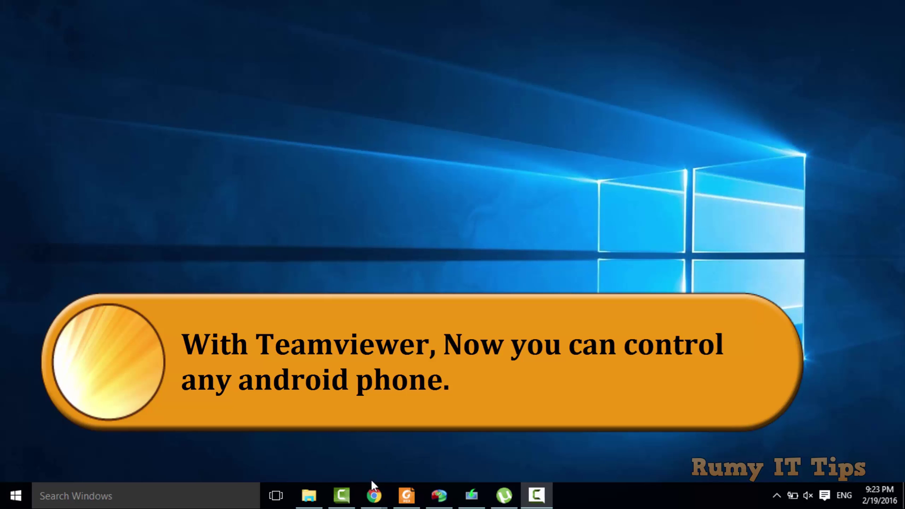
Bring the TeamViewer website window to the front and select its web address.
{"action": "mouse_move", "coordinate": [373, 486]}
{"action": "left_click", "coordinate": [548, 443]}
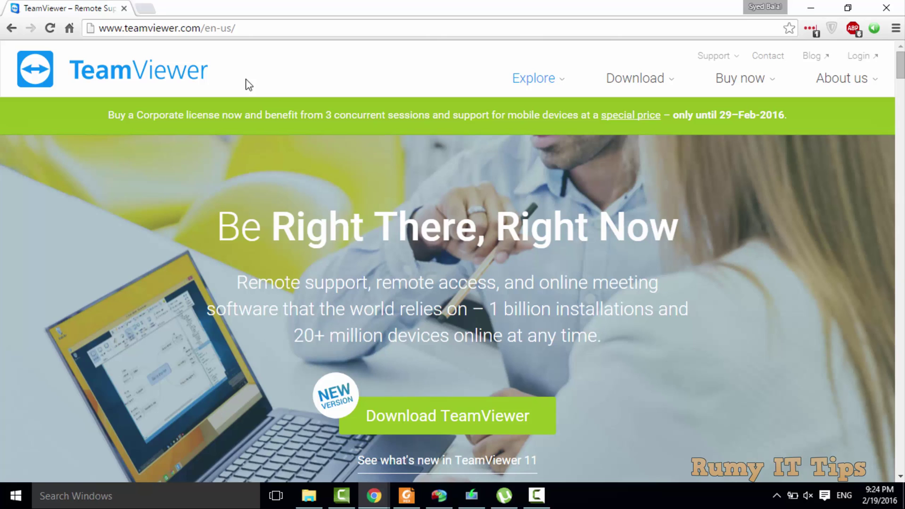
{"action": "double_click", "coordinate": [101, 28]}
{"action": "left_click_drag", "start_coordinate": [148, 25], "coordinate": [259, 27]}
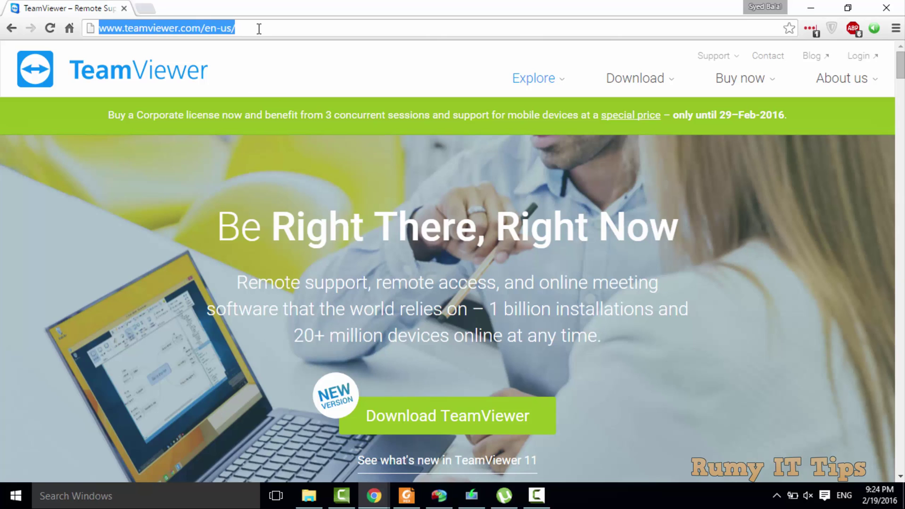
{"action": "left_click", "coordinate": [250, 71]}
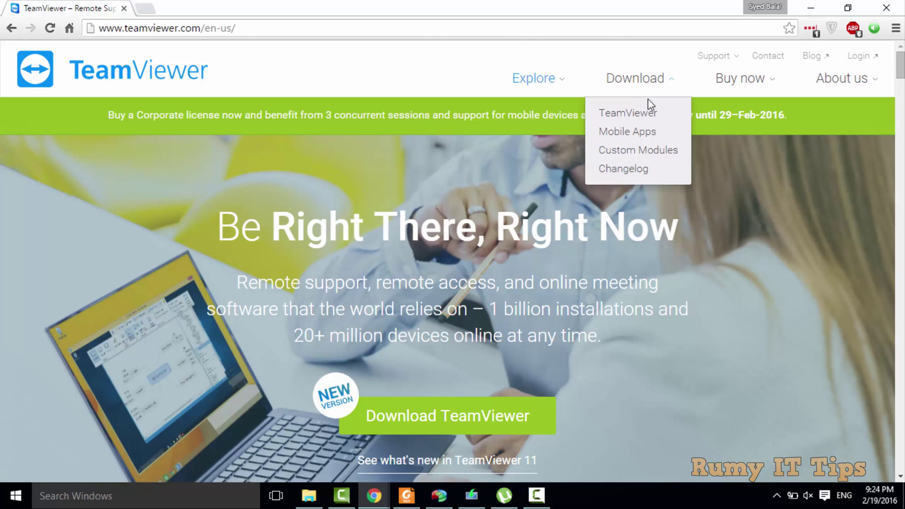
Download the TeamViewer installer and minimize Chrome to show the desktop.
{"action": "scroll", "coordinate": [552, 264], "scroll_direction": "down", "scroll_amount": 2}
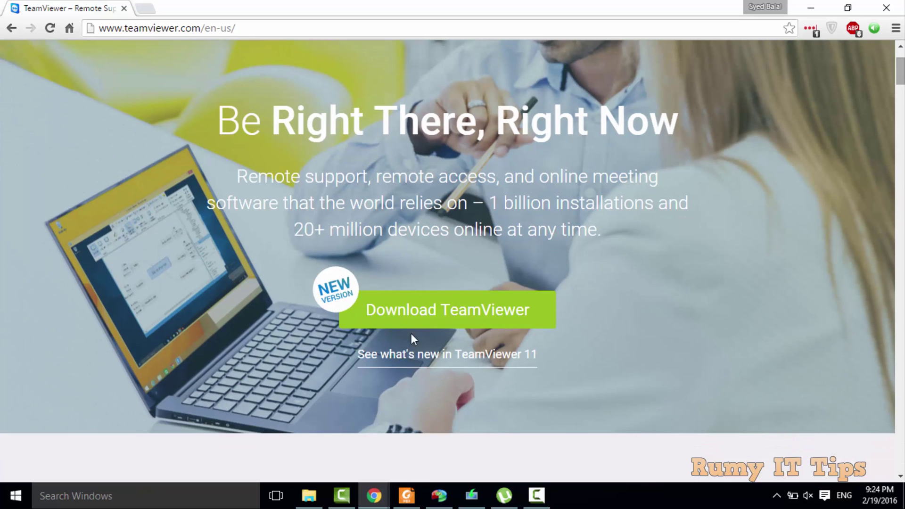
{"action": "left_click", "coordinate": [397, 315]}
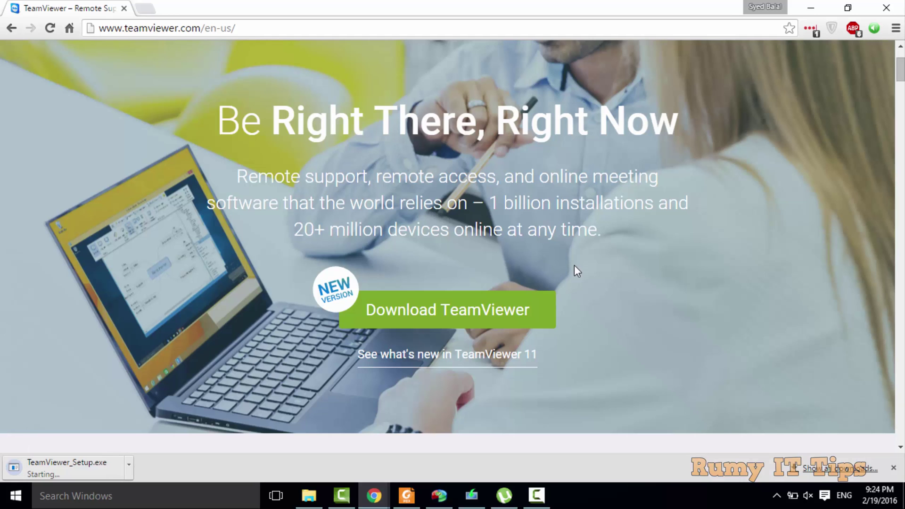
{"action": "left_click", "coordinate": [813, 6]}
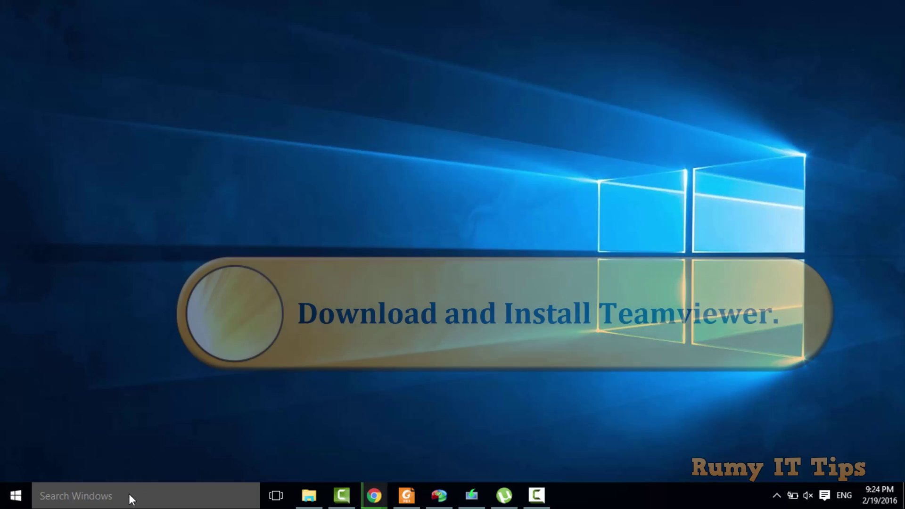
Search Windows for 'team' and launch TeamViewer 11.
{"action": "left_click", "coordinate": [129, 494]}
{"action": "type", "text": "team"}
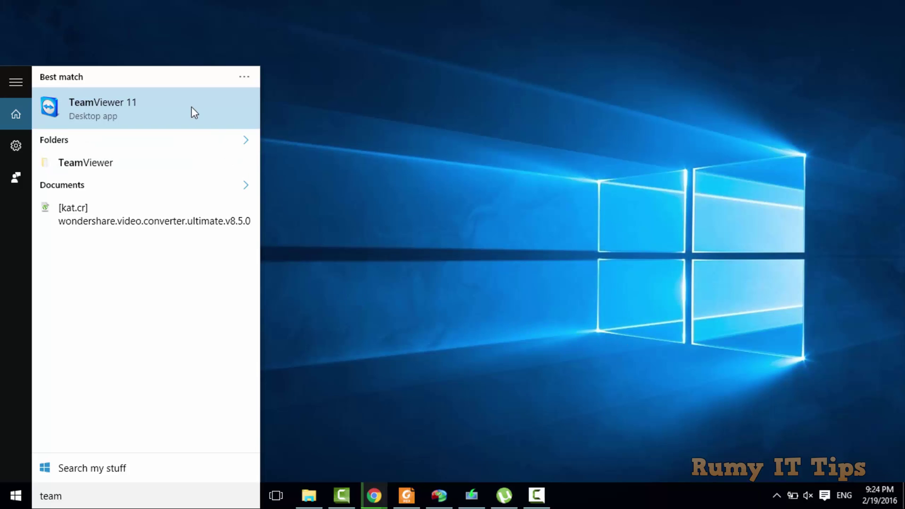
{"action": "left_click", "coordinate": [195, 113]}
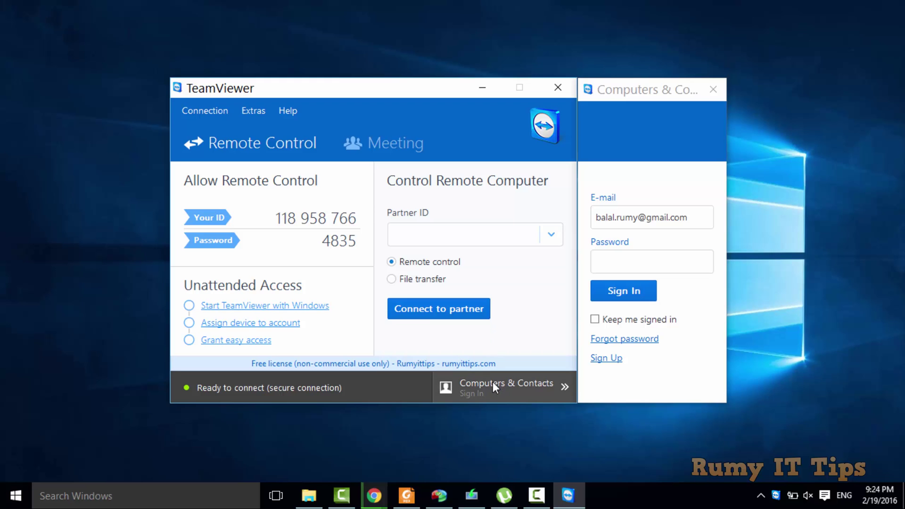
Open the Computers & Contacts sign-in panel and start creating a free account.
{"action": "left_click", "coordinate": [480, 383]}
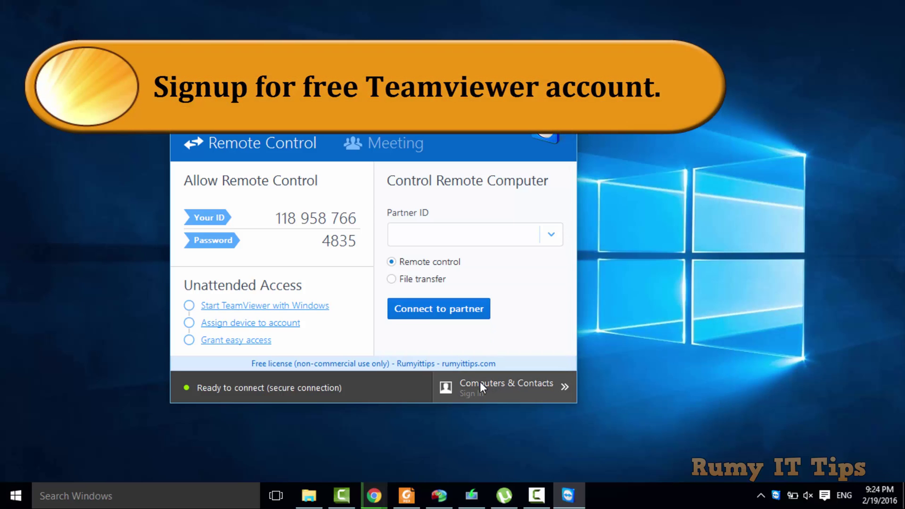
{"action": "left_click", "coordinate": [548, 383]}
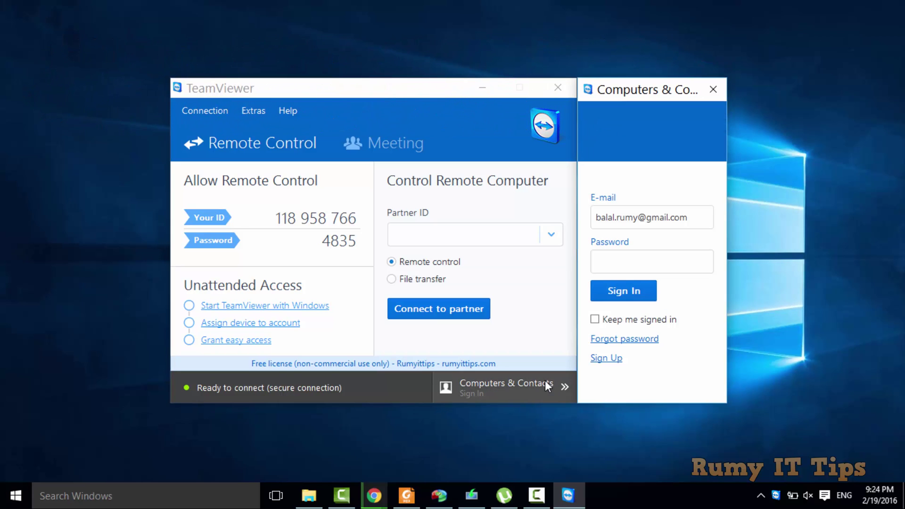
{"action": "left_click", "coordinate": [619, 359]}
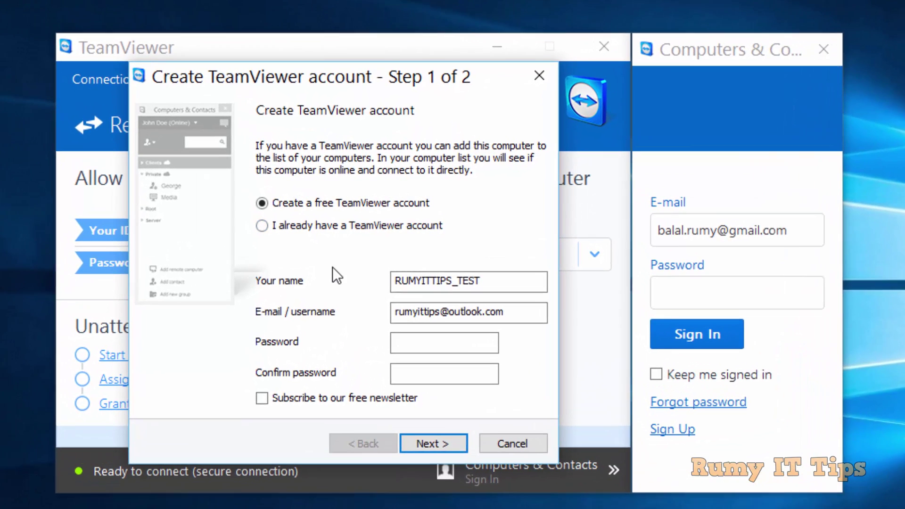
Cancel the account wizard and minimize TeamViewer, revealing the phone's app drawer.
{"action": "left_click", "coordinate": [499, 446]}
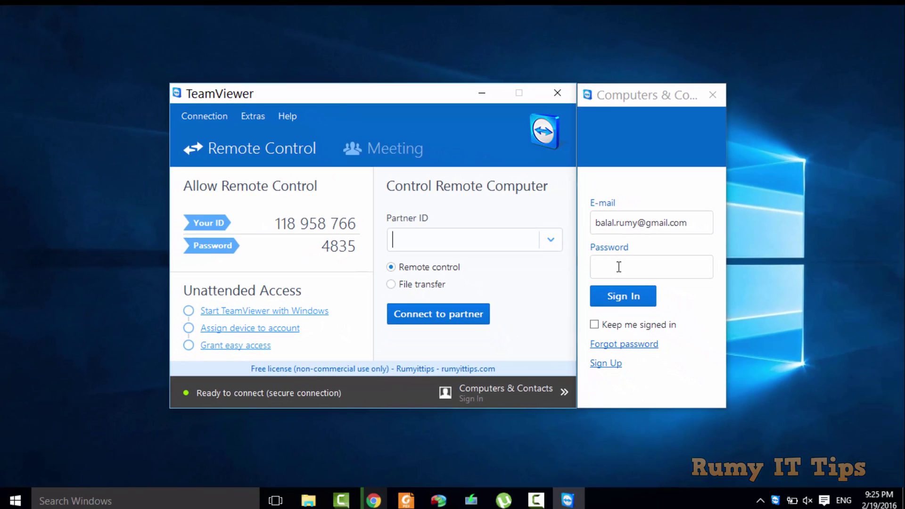
{"action": "left_click", "coordinate": [481, 93]}
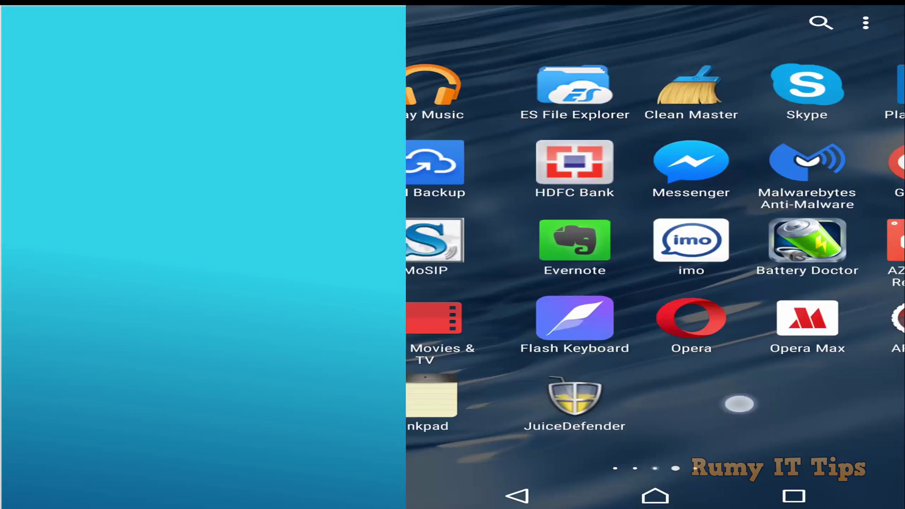
Search Google Play for 'teamviewer host' and install TeamViewer Host, accepting its permissions.
{"action": "scroll", "coordinate": [656, 212], "scroll_direction": "right", "scroll_amount": 1}
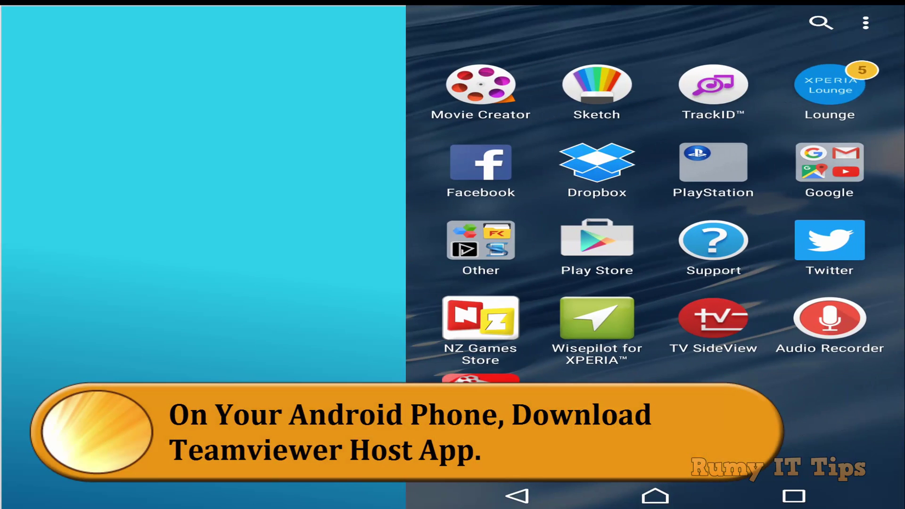
{"action": "left_click", "coordinate": [597, 241]}
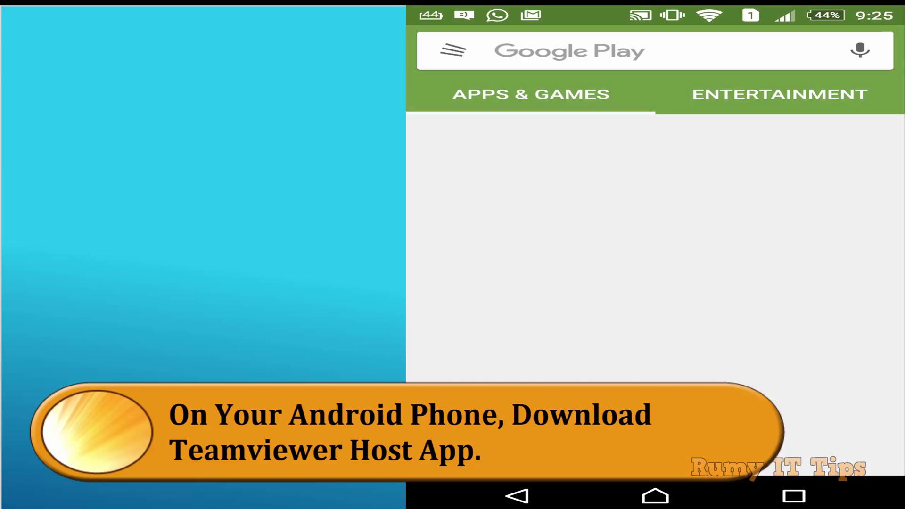
{"action": "left_click", "coordinate": [565, 51]}
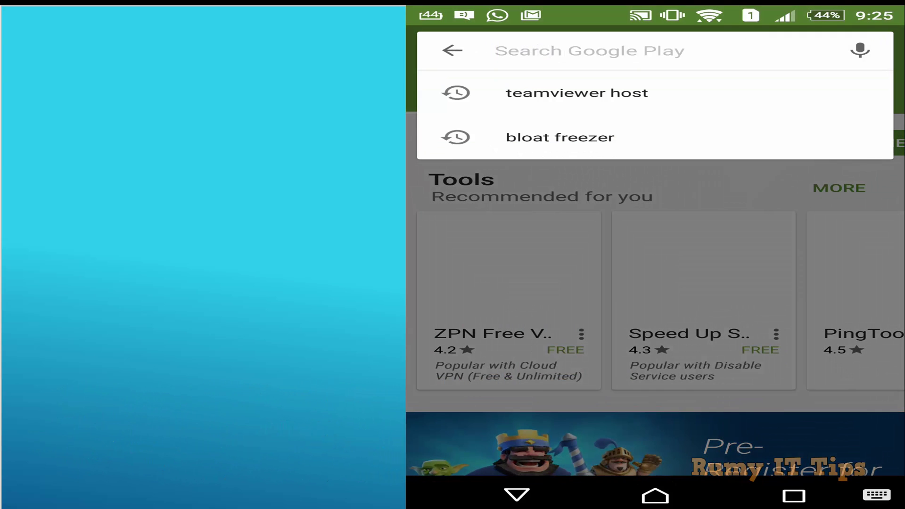
{"action": "type", "text": "team"}
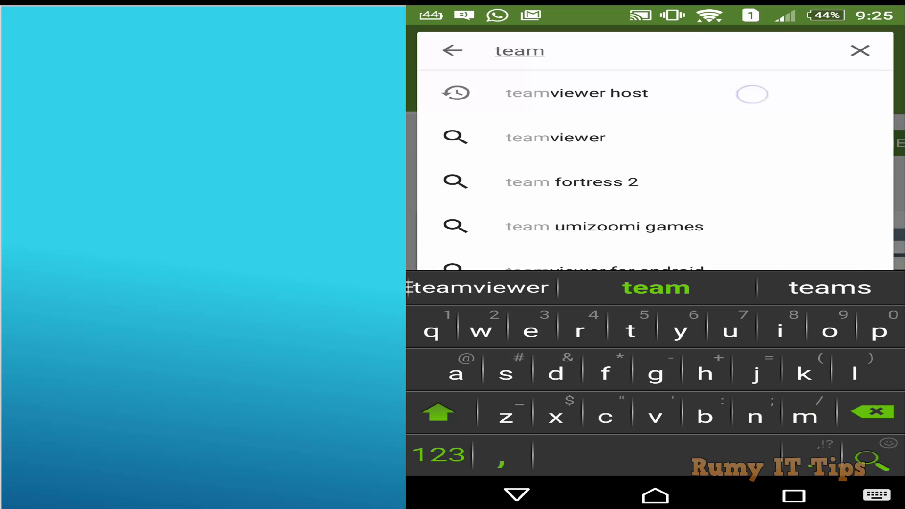
{"action": "left_click", "coordinate": [577, 93]}
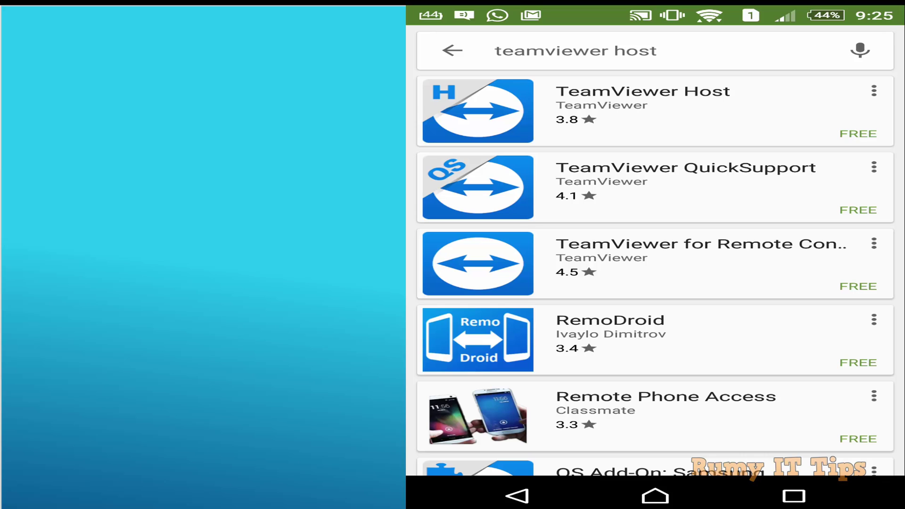
{"action": "left_click", "coordinate": [644, 111]}
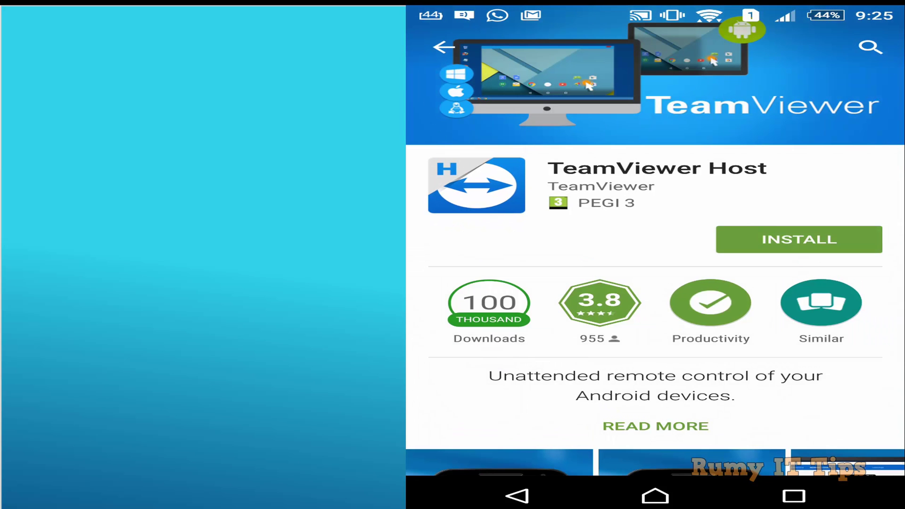
{"action": "left_click", "coordinate": [797, 239]}
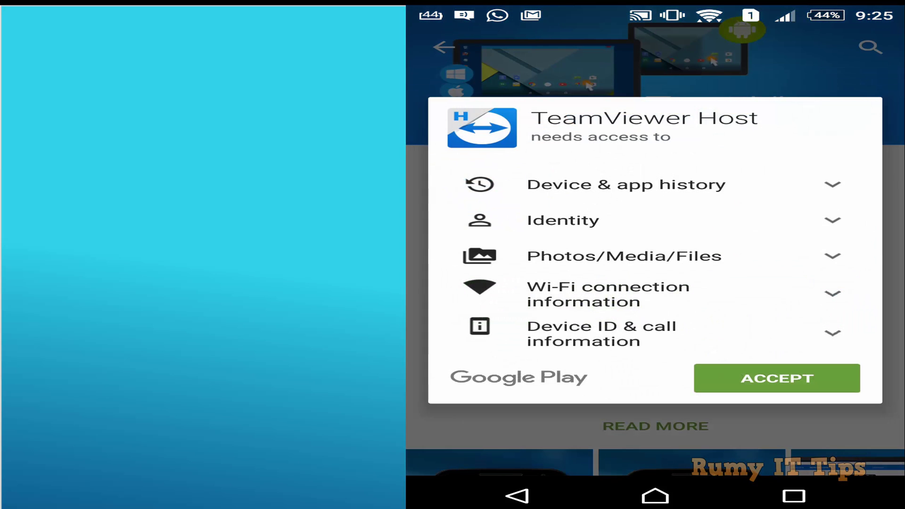
{"action": "left_click", "coordinate": [777, 378]}
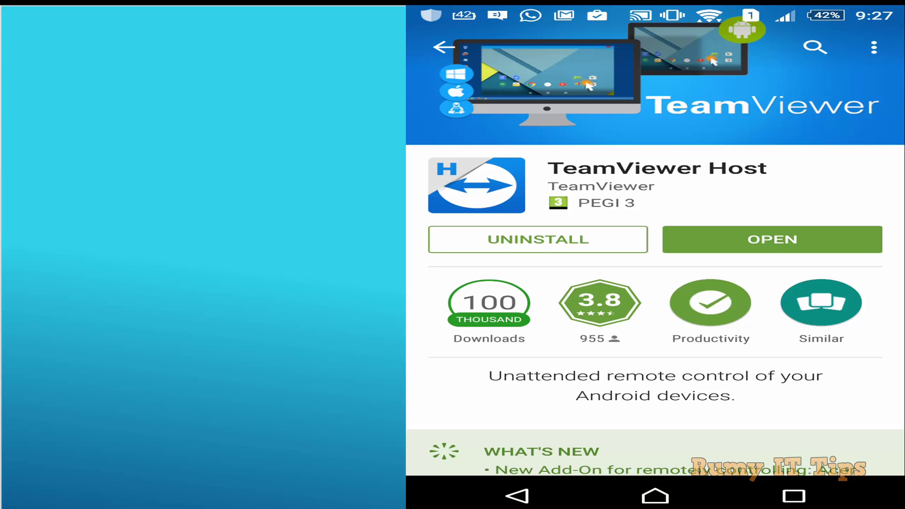
Launch TeamViewer Host and open its Assign Device form.
{"action": "left_click", "coordinate": [773, 239]}
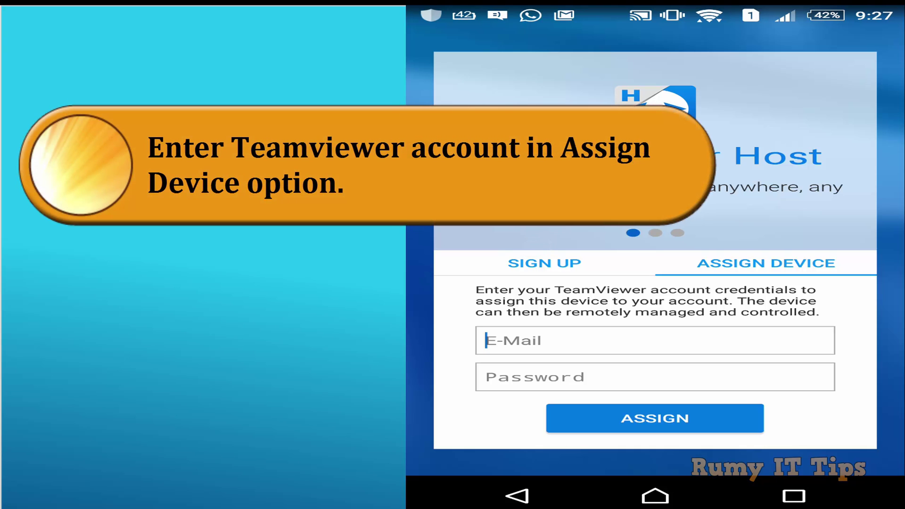
{"action": "left_click", "coordinate": [521, 257]}
{"action": "left_click", "coordinate": [766, 263]}
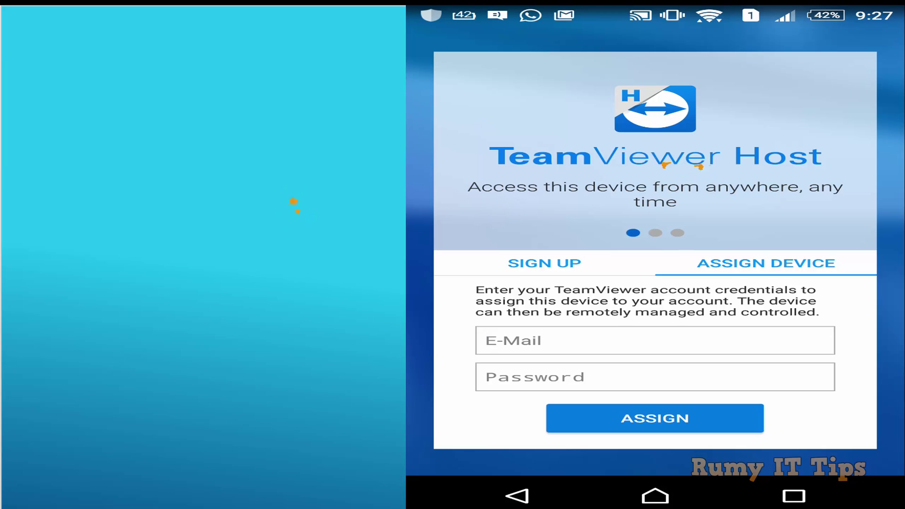
Enter the TeamViewer account e-mail and password to assign the phone.
{"action": "left_click", "coordinate": [486, 341]}
{"action": "left_click", "coordinate": [595, 346]}
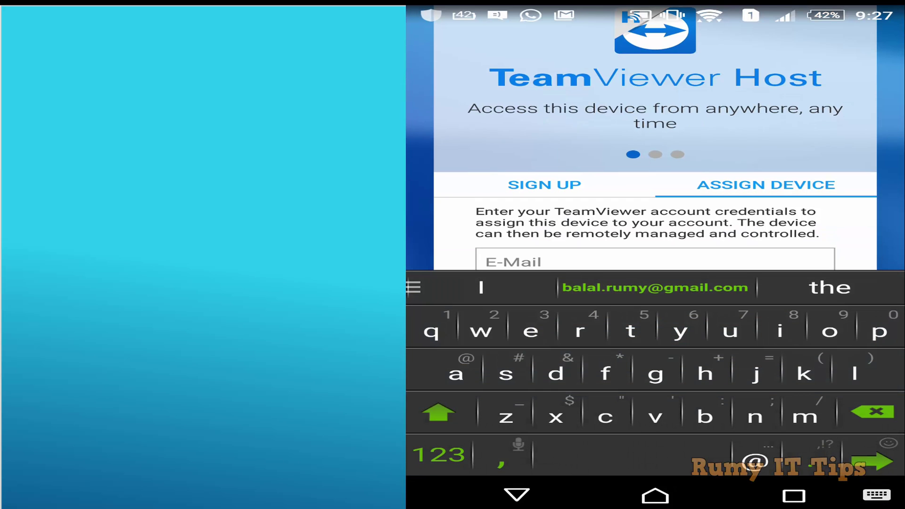
{"action": "left_click", "coordinate": [636, 288]}
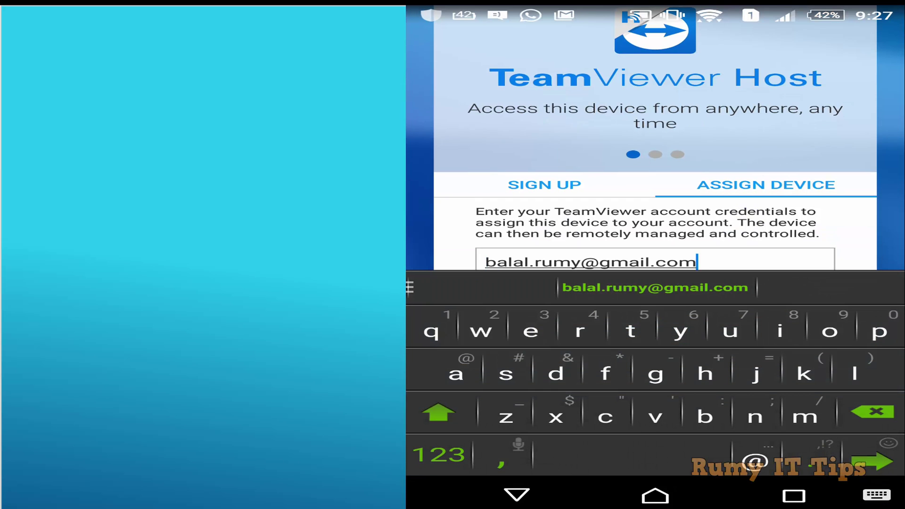
{"action": "key", "text": "Tab"}
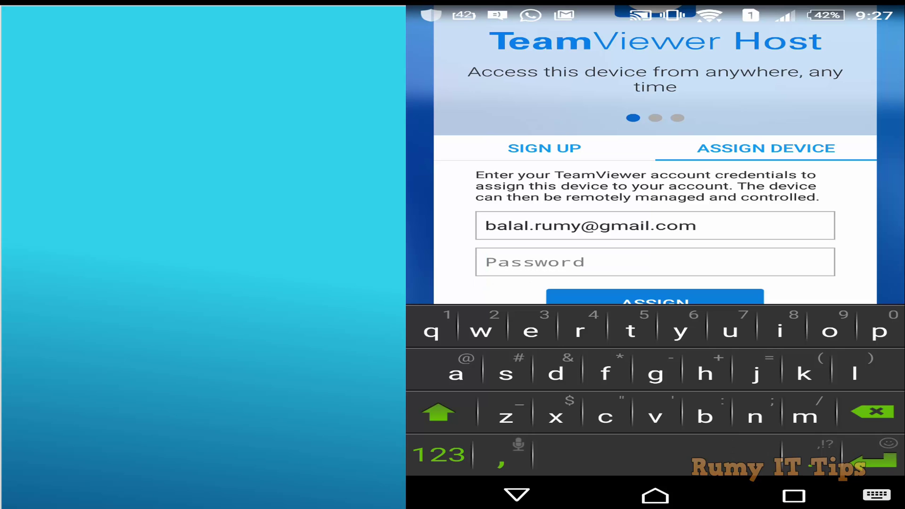
{"action": "type", "text": "fa"}
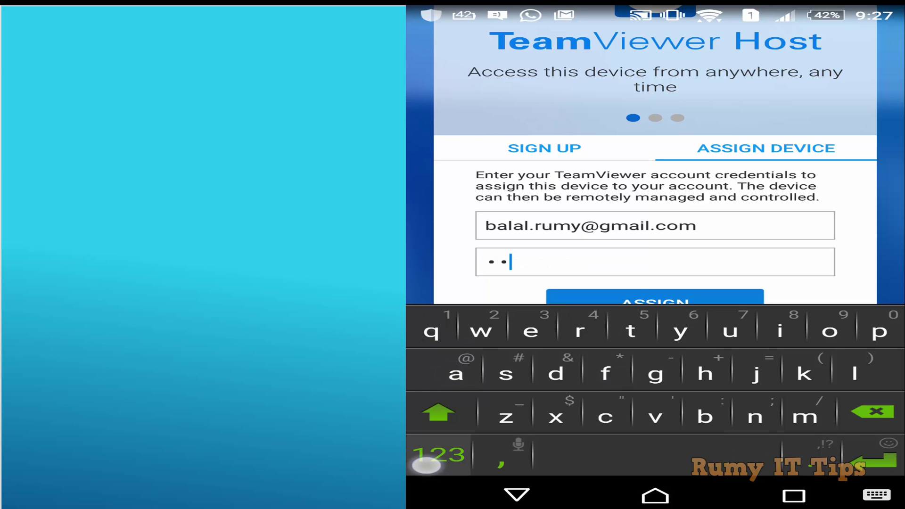
{"action": "left_click", "coordinate": [438, 454]}
{"action": "type", "text": "123"}
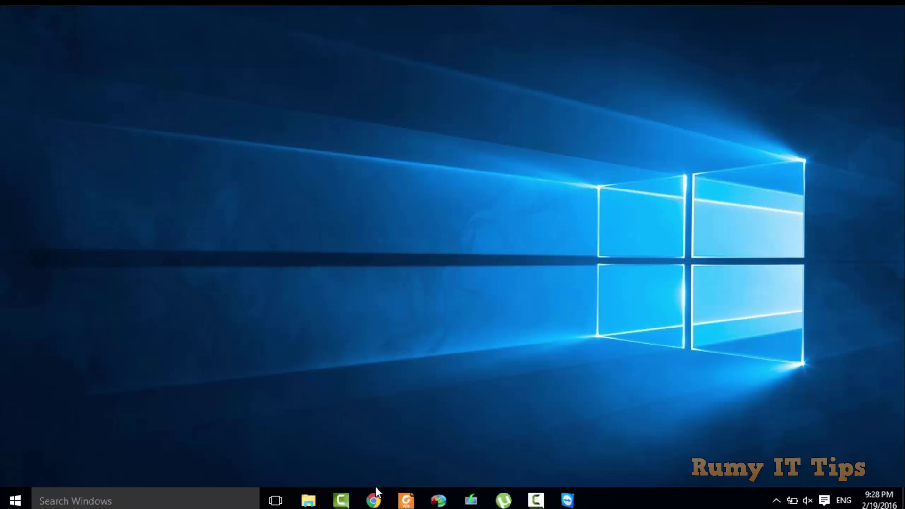
Open login.teamviewer.com in a new Chrome tab and keep the downloaded setup file.
{"action": "left_click", "coordinate": [373, 500]}
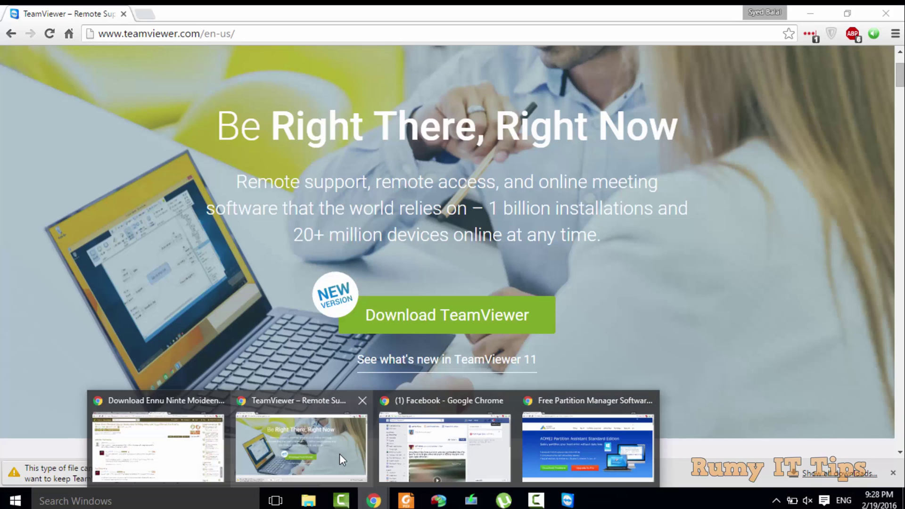
{"action": "left_click", "coordinate": [340, 454]}
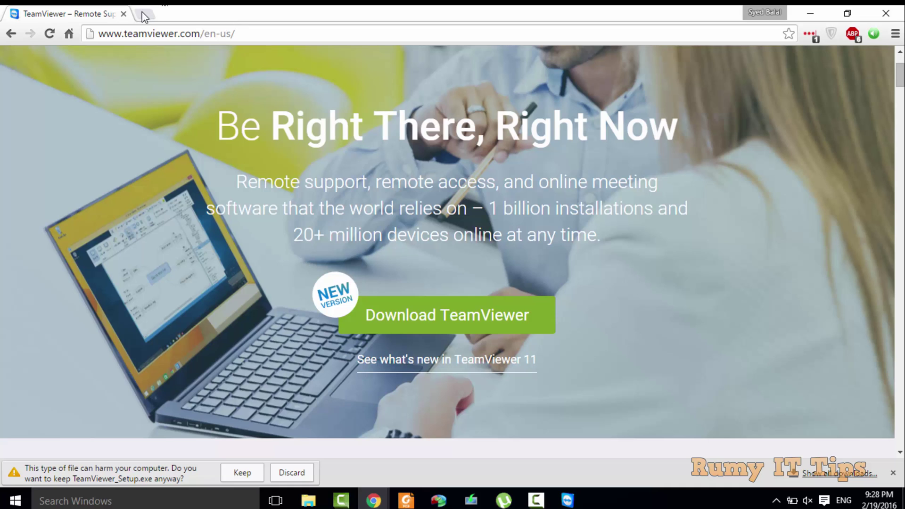
{"action": "left_click", "coordinate": [143, 15]}
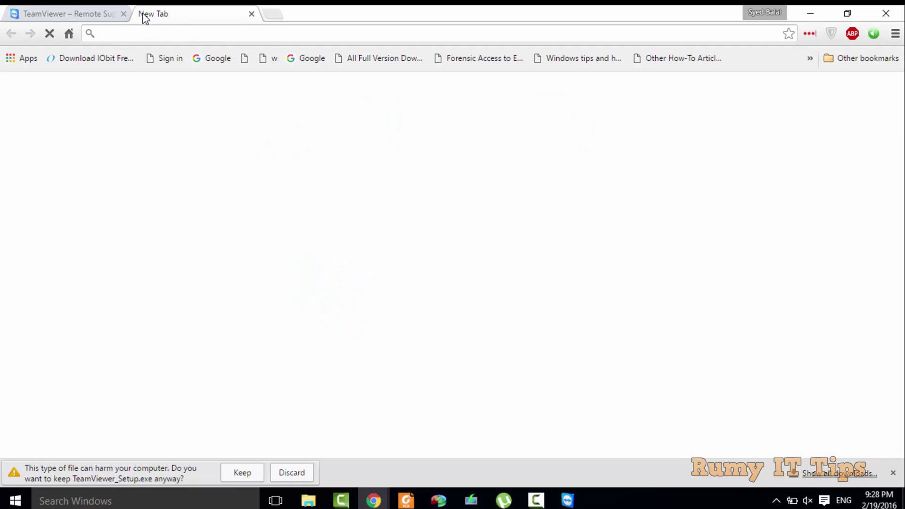
{"action": "type", "text": "lo"}
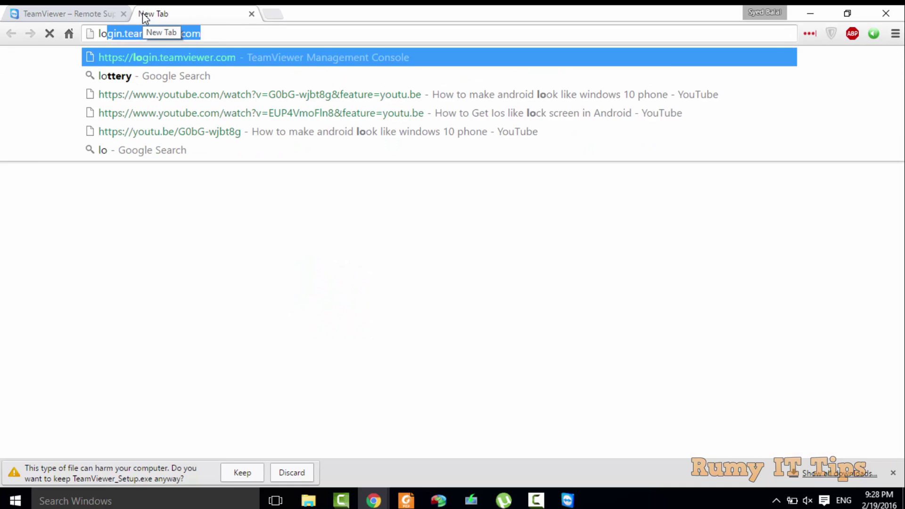
{"action": "key", "text": "Return"}
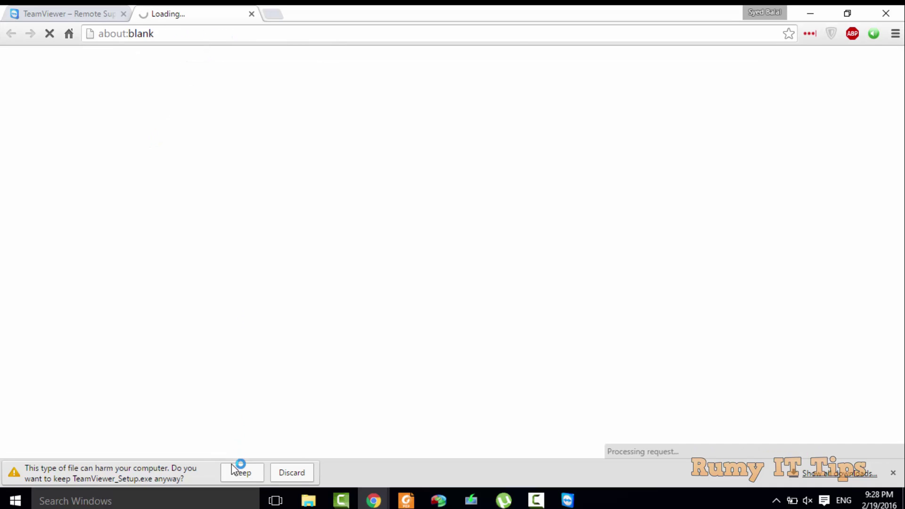
{"action": "left_click", "coordinate": [293, 477]}
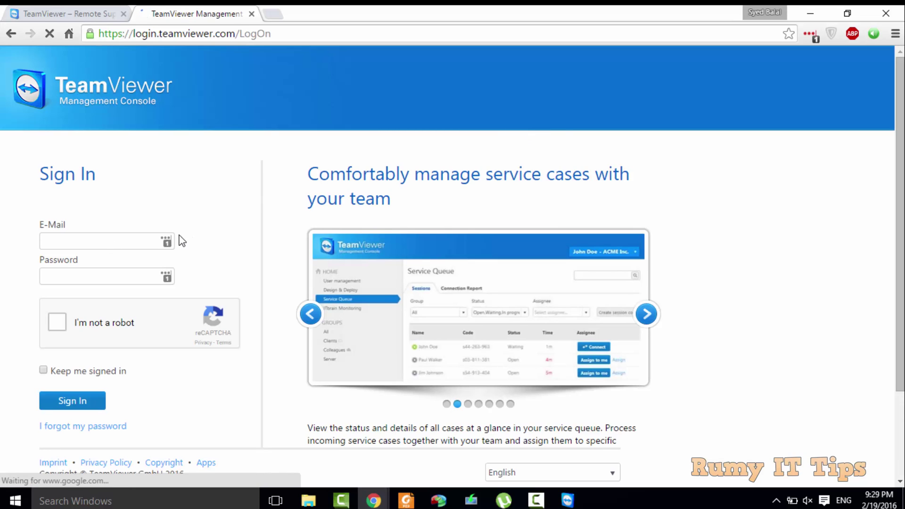
Autofill the saved credentials, solve the store-front captcha, and sign in.
{"action": "left_click", "coordinate": [166, 242]}
{"action": "left_click", "coordinate": [57, 323]}
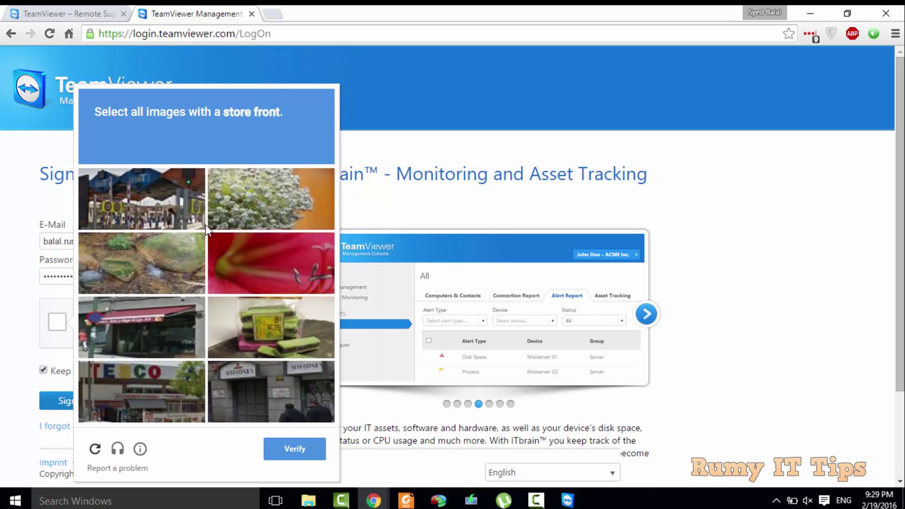
{"action": "left_click", "coordinate": [157, 208]}
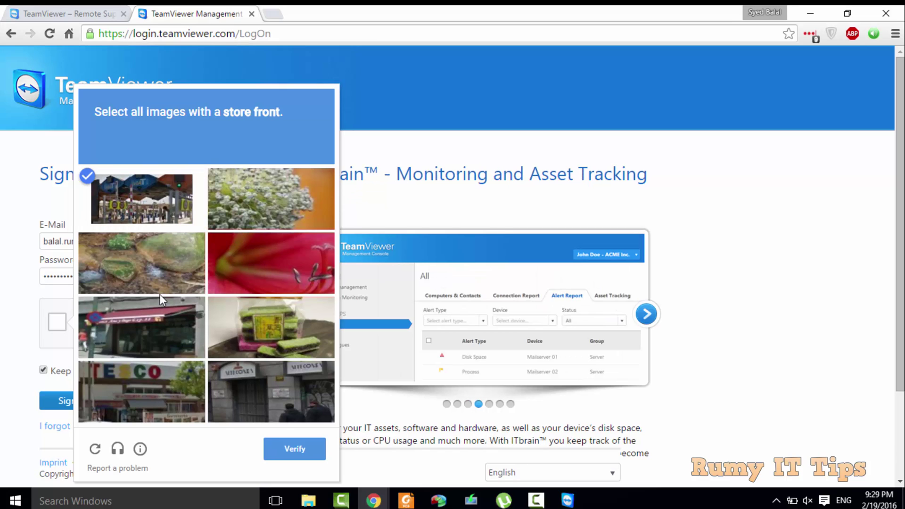
{"action": "left_click", "coordinate": [156, 320]}
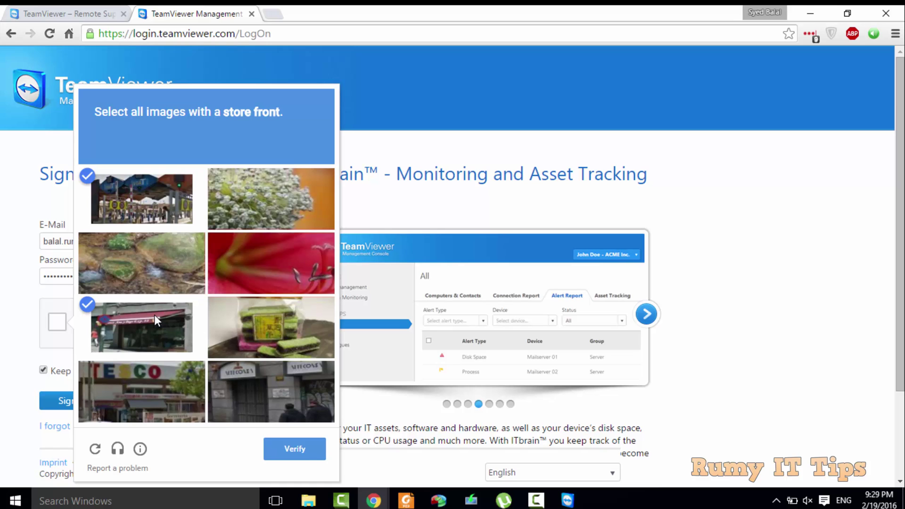
{"action": "left_click", "coordinate": [245, 383]}
{"action": "left_click", "coordinate": [182, 382]}
{"action": "left_click", "coordinate": [288, 451]}
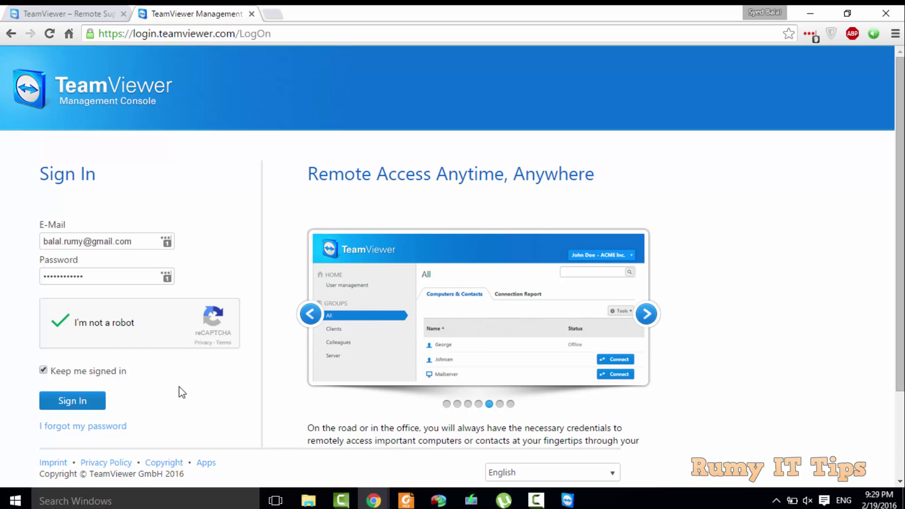
{"action": "left_click", "coordinate": [82, 403]}
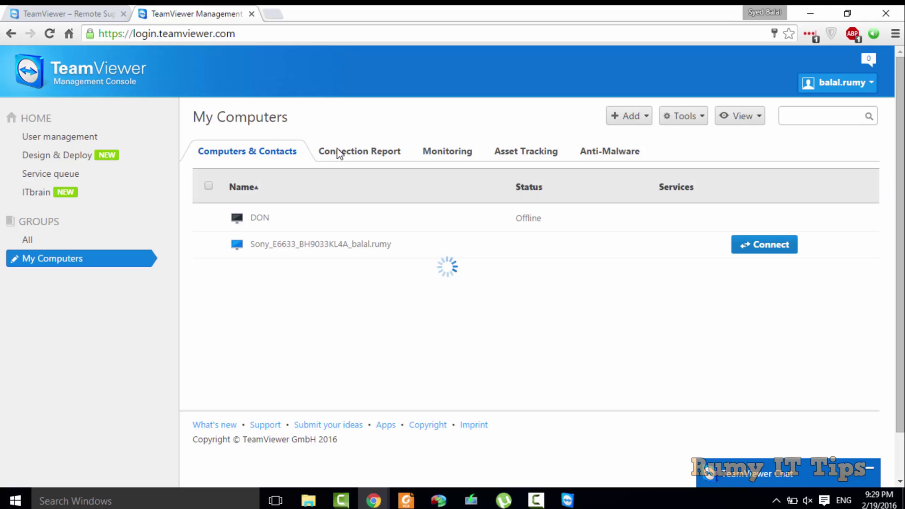
Connect to the Sony E6633 phone, remembering the choice and launching the TeamViewer application.
{"action": "left_click", "coordinate": [339, 152]}
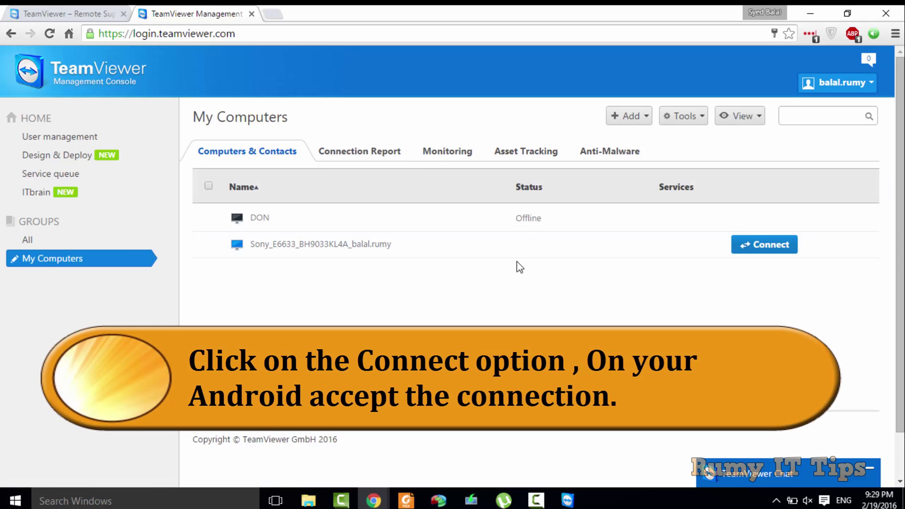
{"action": "left_click", "coordinate": [752, 246]}
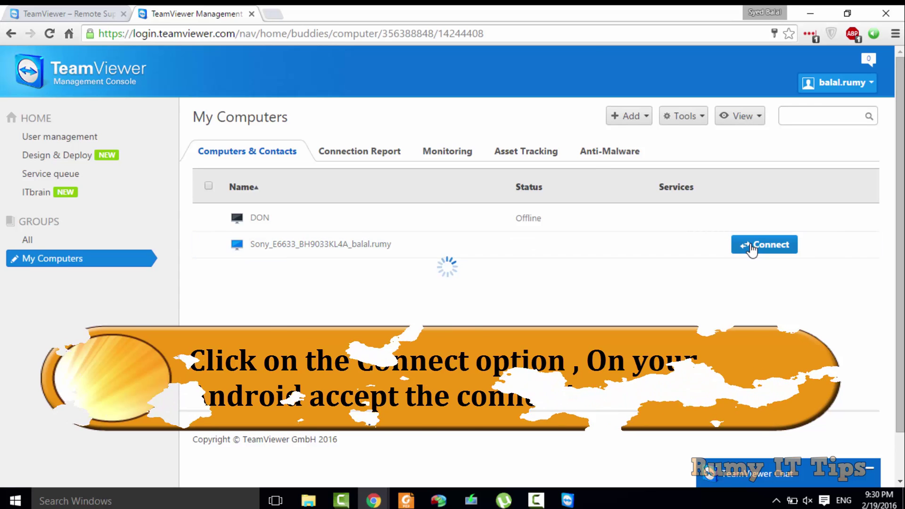
{"action": "left_click", "coordinate": [439, 231]}
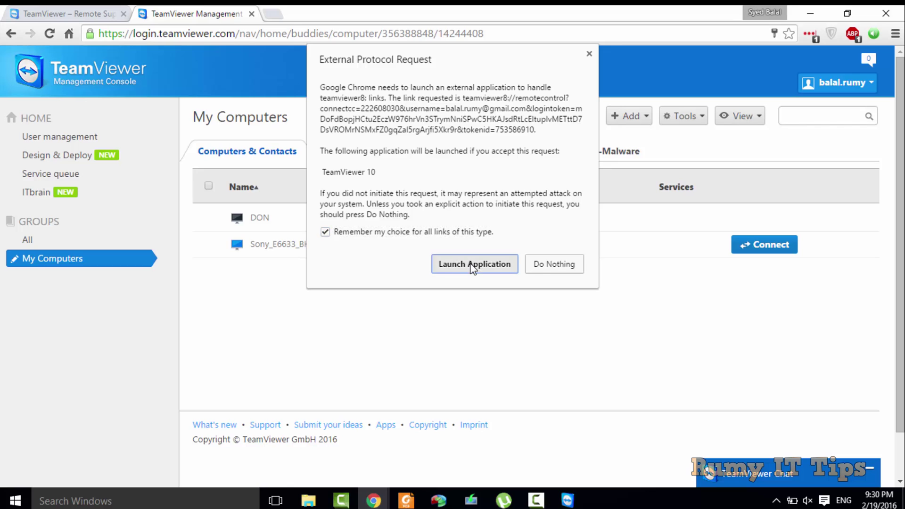
{"action": "left_click", "coordinate": [472, 264]}
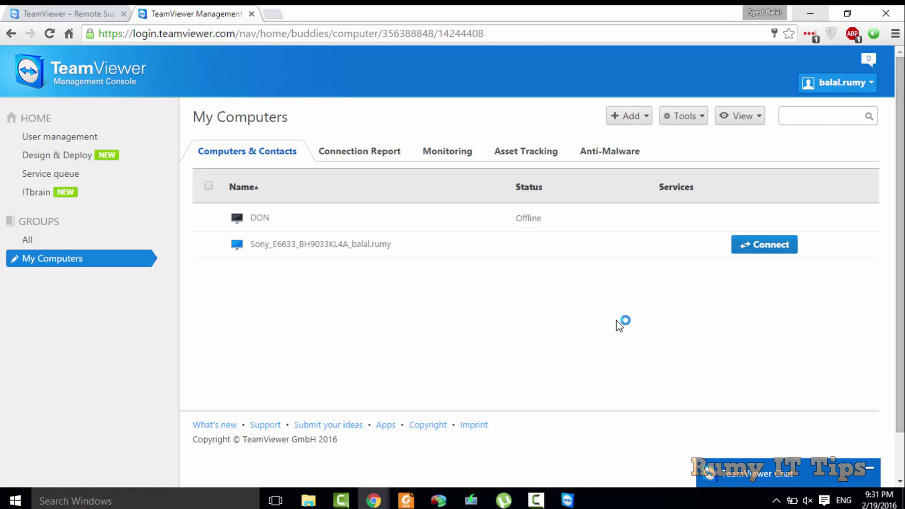
{"action": "mouse_move", "coordinate": [567, 500]}
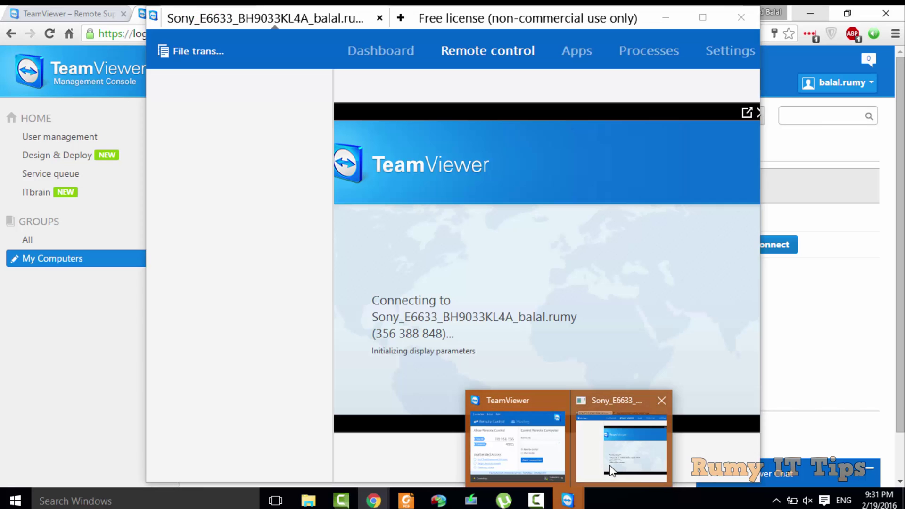
Maximize the remote-control window and go back on the phone to its app grid.
{"action": "left_click", "coordinate": [610, 471]}
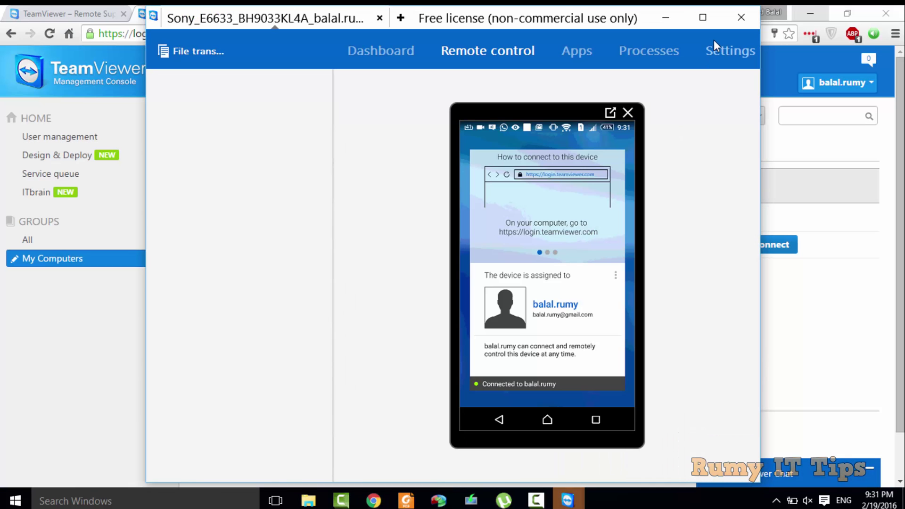
{"action": "left_click", "coordinate": [713, 23]}
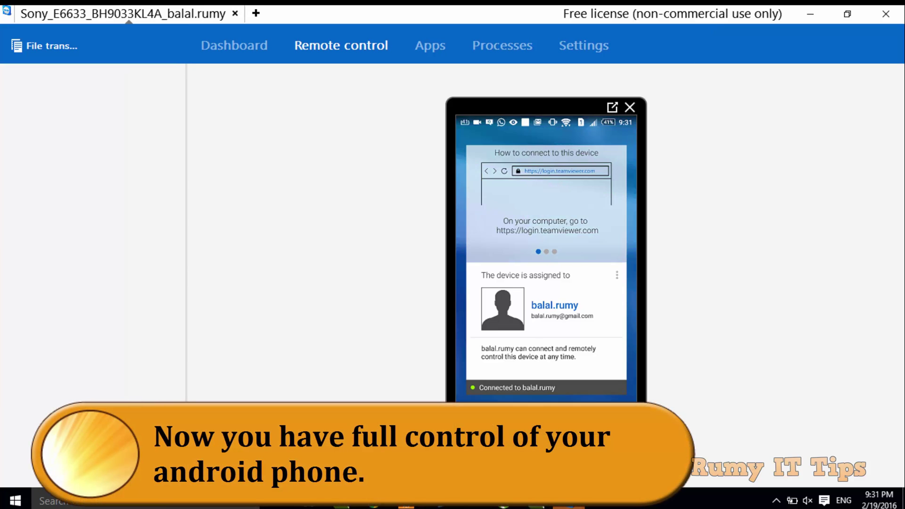
{"action": "left_click", "coordinate": [502, 423]}
{"action": "left_click", "coordinate": [502, 423]}
{"action": "left_click", "coordinate": [502, 423]}
{"action": "left_click", "coordinate": [502, 424]}
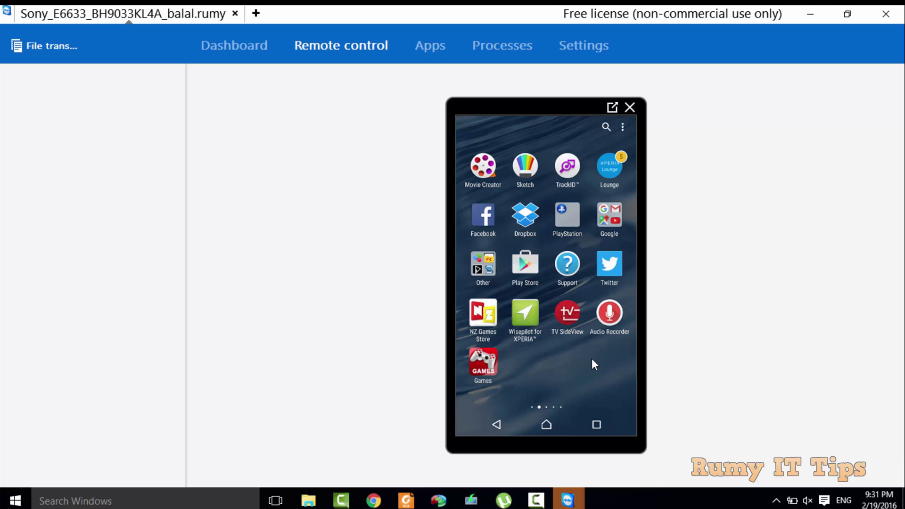
Swipe through the app drawer pages, back to the ES File Explorer page, then list installed apps.
{"action": "left_click_drag", "start_coordinate": [592, 358], "coordinate": [509, 369]}
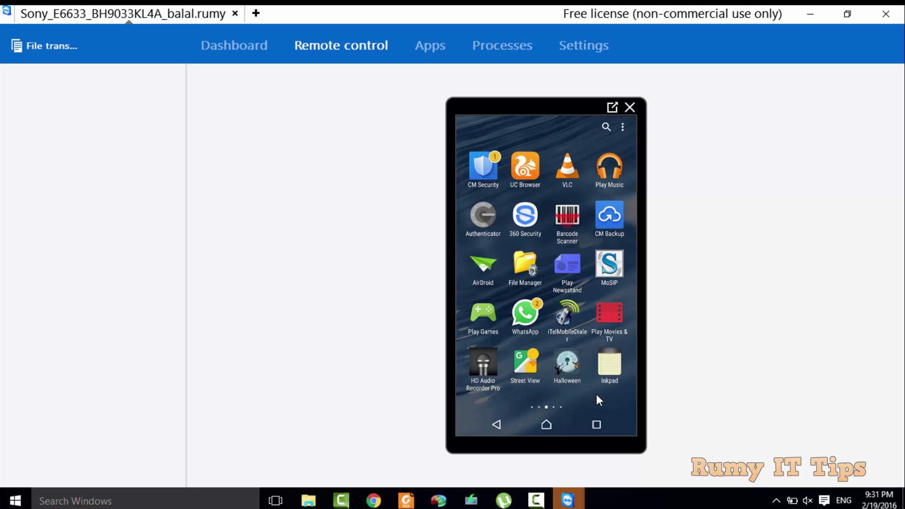
{"action": "left_click_drag", "start_coordinate": [596, 392], "coordinate": [509, 370]}
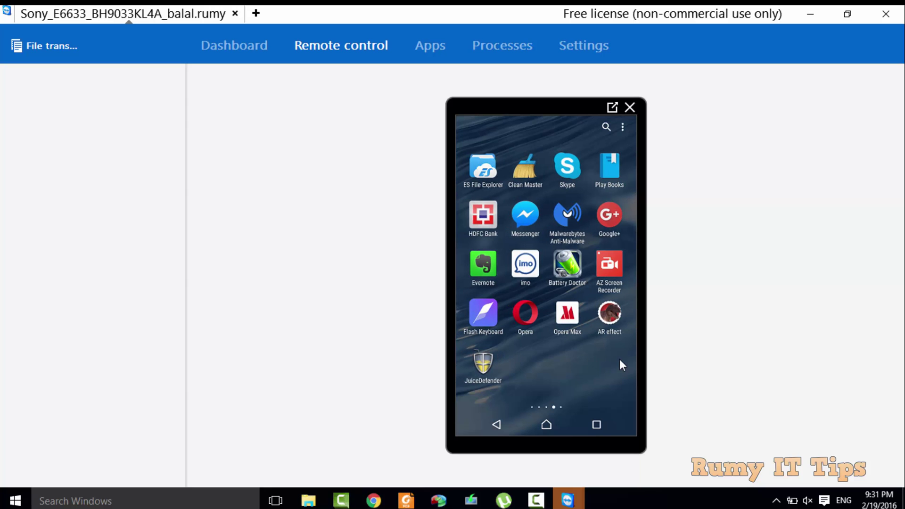
{"action": "left_click_drag", "start_coordinate": [620, 360], "coordinate": [567, 362]}
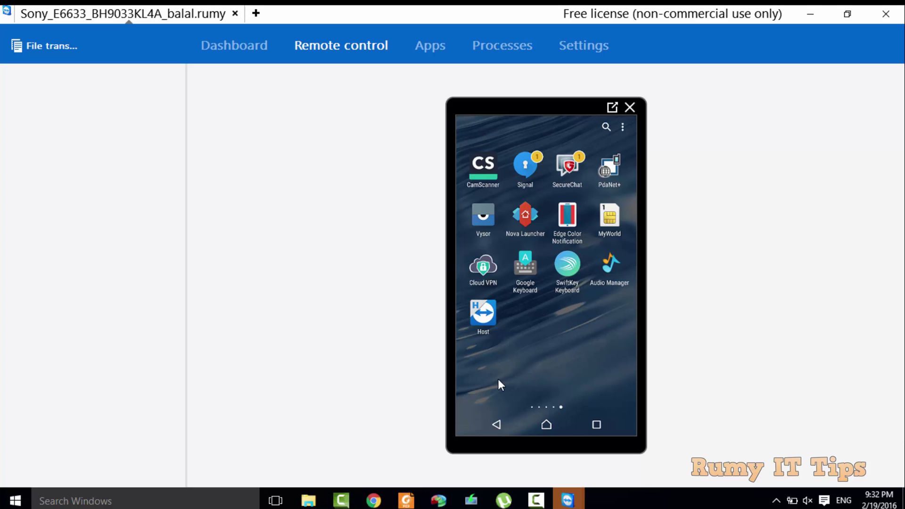
{"action": "left_click_drag", "start_coordinate": [500, 380], "coordinate": [569, 373]}
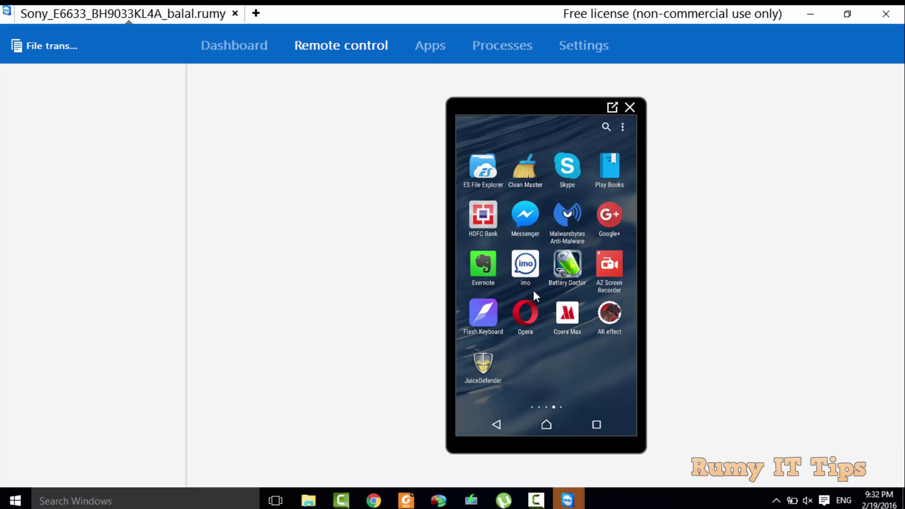
{"action": "left_click", "coordinate": [426, 46]}
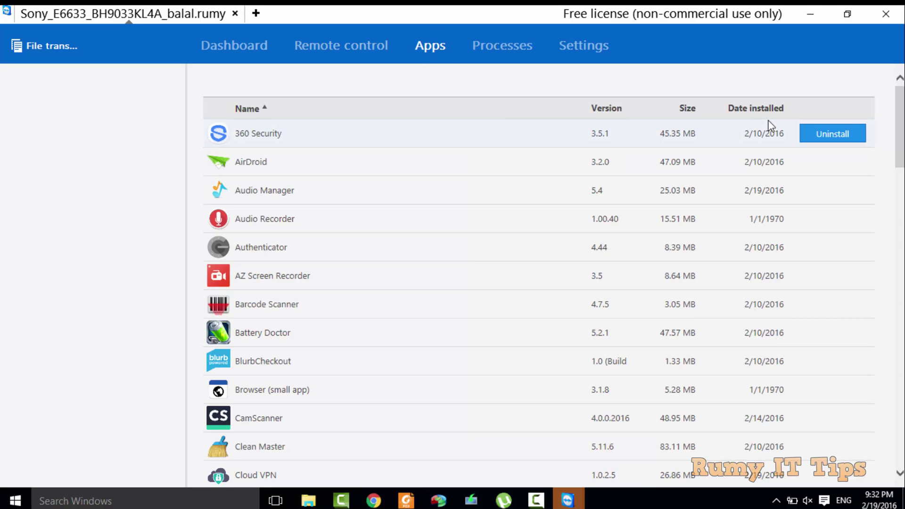
Scroll through the phone's installed apps list.
{"action": "scroll", "coordinate": [900, 113], "scroll_direction": "down", "scroll_amount": 3}
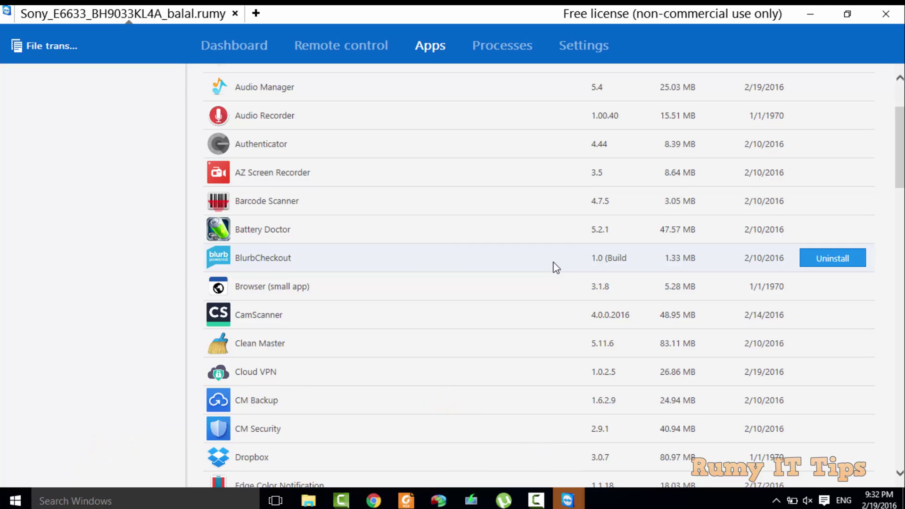
{"action": "scroll", "coordinate": [887, 227], "scroll_direction": "down", "scroll_amount": 3}
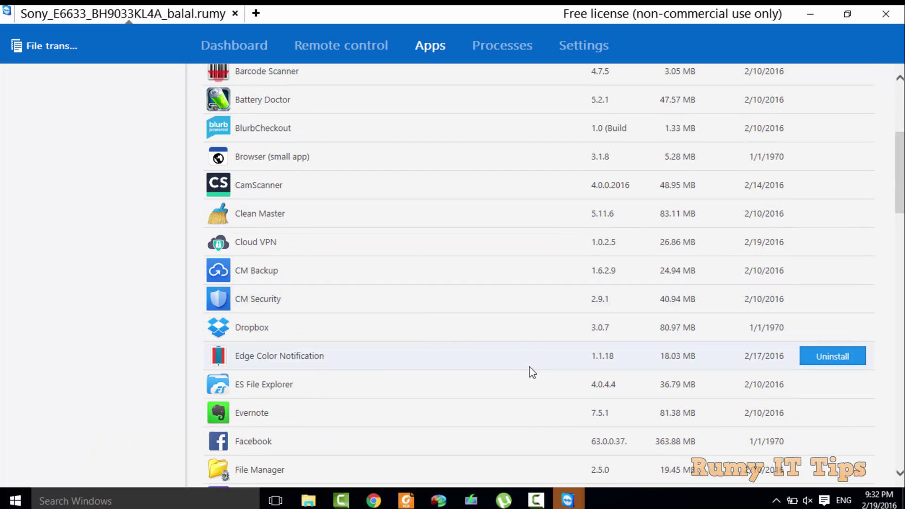
{"action": "scroll", "coordinate": [585, 231], "scroll_direction": "down", "scroll_amount": 4}
{"action": "scroll", "coordinate": [585, 231], "scroll_direction": "up", "scroll_amount": 4}
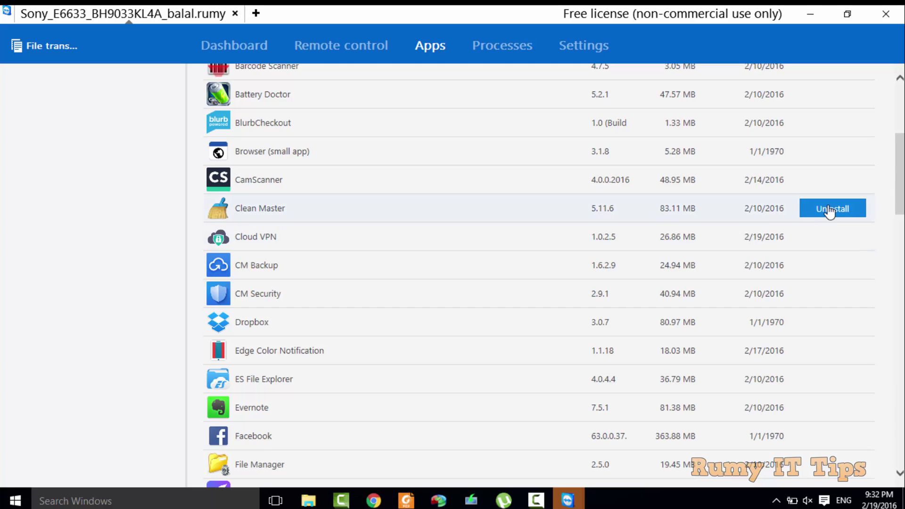
Review the running processes and saved Wi-Fi networks, then return to the device Dashboard.
{"action": "left_click", "coordinate": [485, 45]}
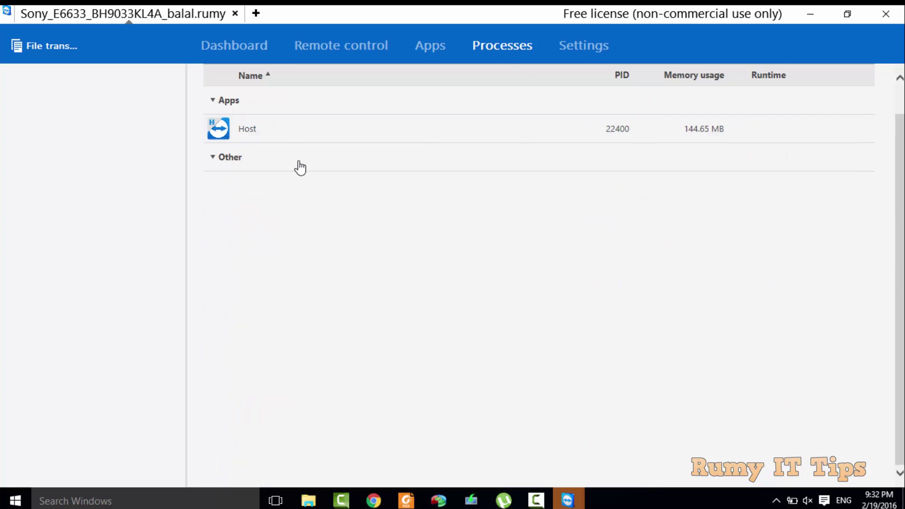
{"action": "left_click", "coordinate": [225, 160]}
{"action": "left_click", "coordinate": [219, 158]}
{"action": "left_click", "coordinate": [580, 44]}
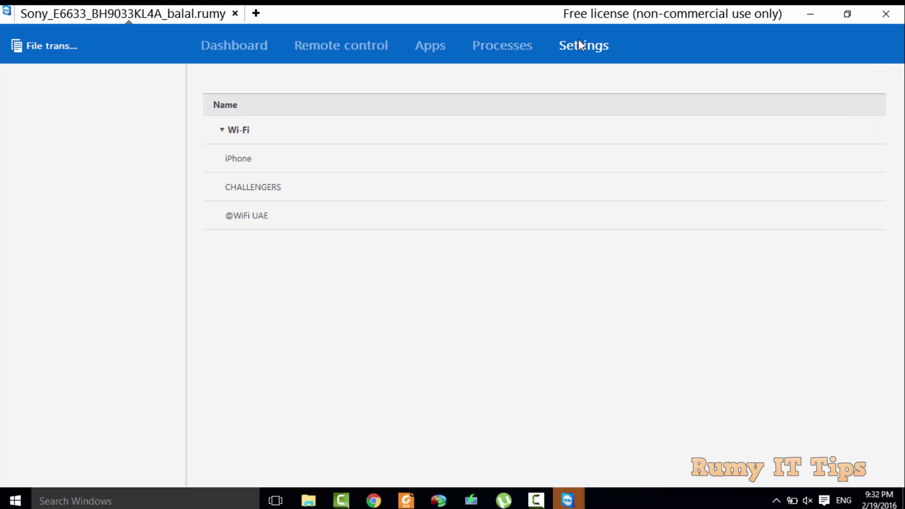
{"action": "left_click", "coordinate": [248, 46]}
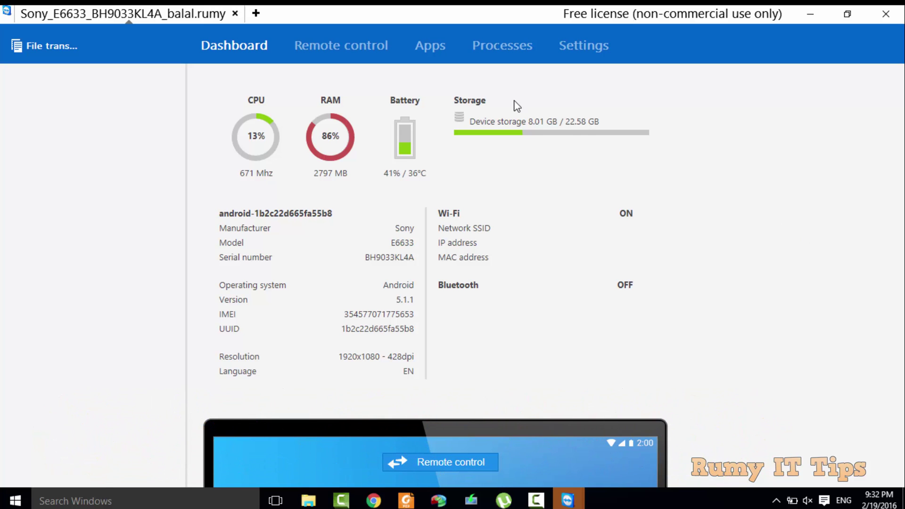
Open the File transfer window showing PC drives beside the phone's /storage/emulated/0/ folders.
{"action": "left_click", "coordinate": [69, 45]}
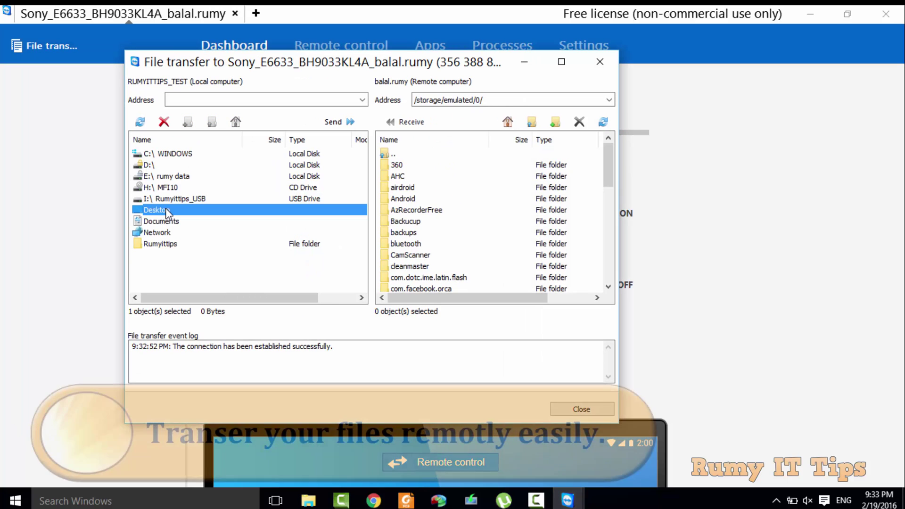
Show the PC's Desktop files and create a new folder named rumytest on the phone.
{"action": "double_click", "coordinate": [166, 210]}
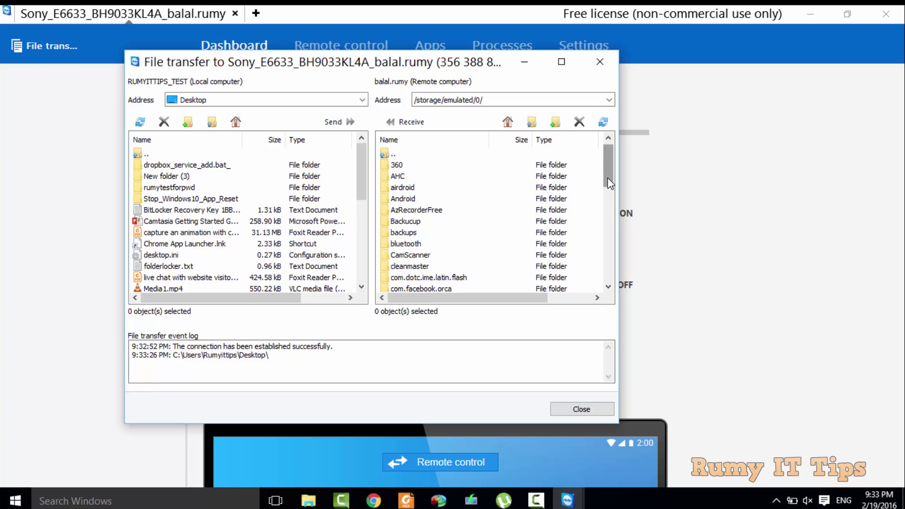
{"action": "scroll", "coordinate": [608, 180], "scroll_direction": "down", "scroll_amount": 3}
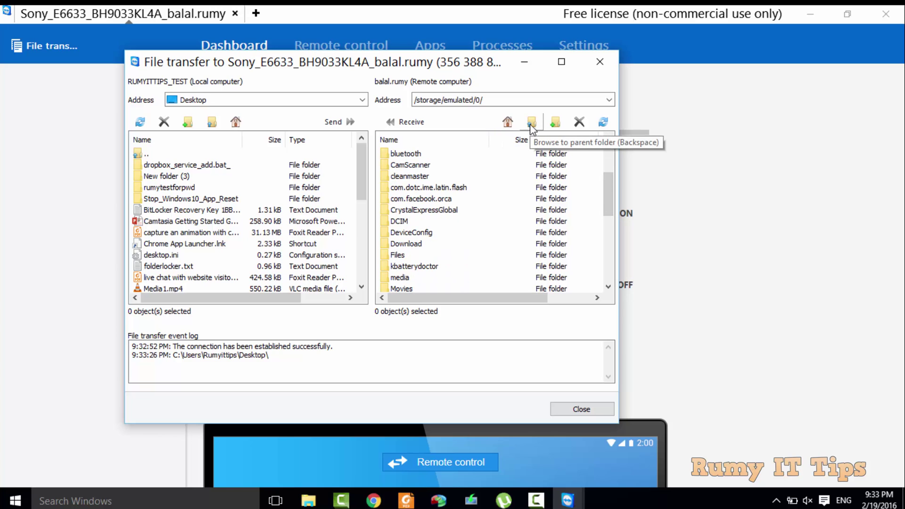
{"action": "left_click", "coordinate": [555, 121]}
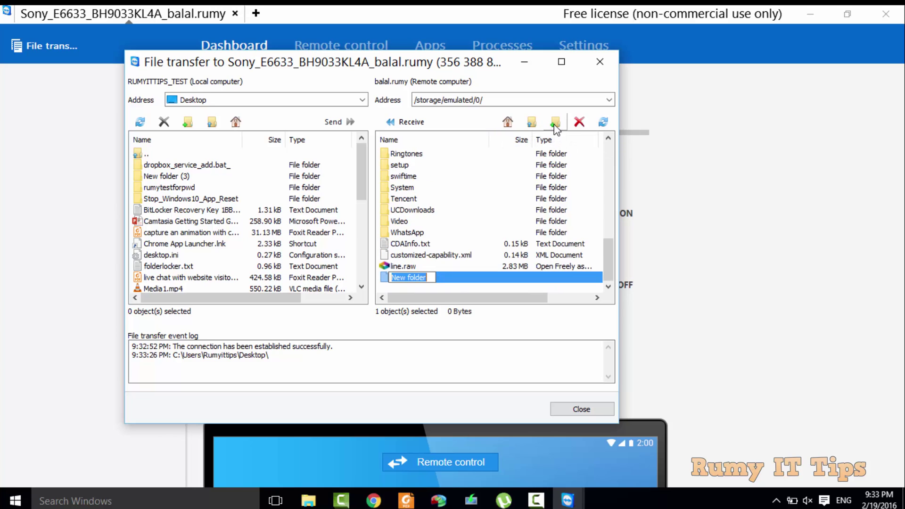
{"action": "type", "text": "rumytest"}
{"action": "key", "text": "Return"}
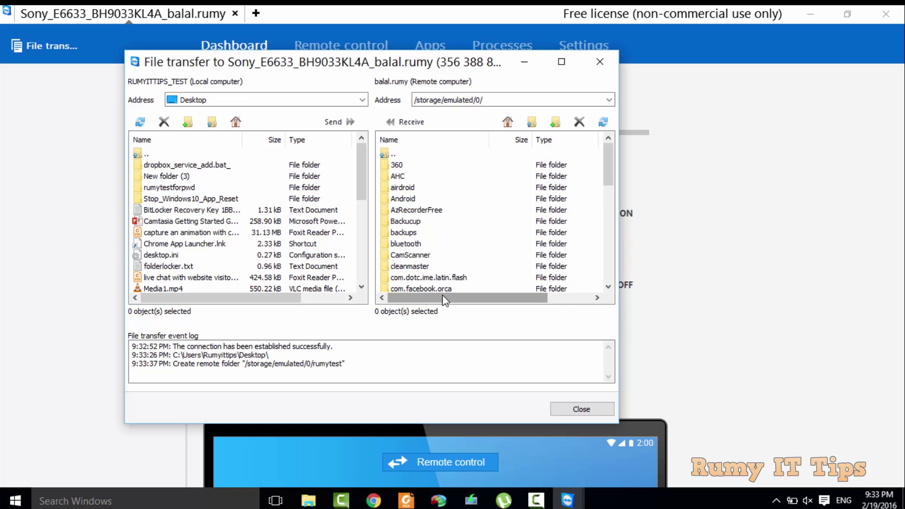
Upload the live chat with website visitors PDF into rumytest, then minimize the transfer and phone windows.
{"action": "left_click_drag", "start_coordinate": [607, 162], "coordinate": [611, 263]}
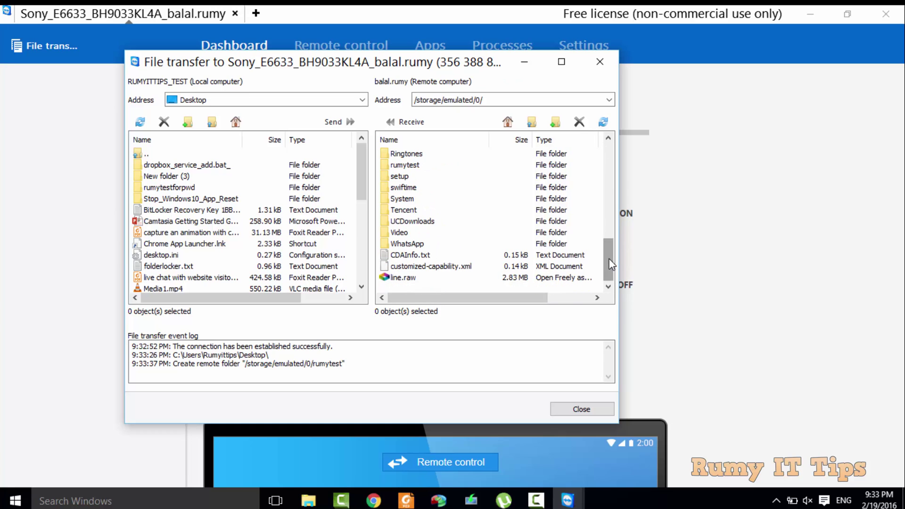
{"action": "double_click", "coordinate": [436, 165]}
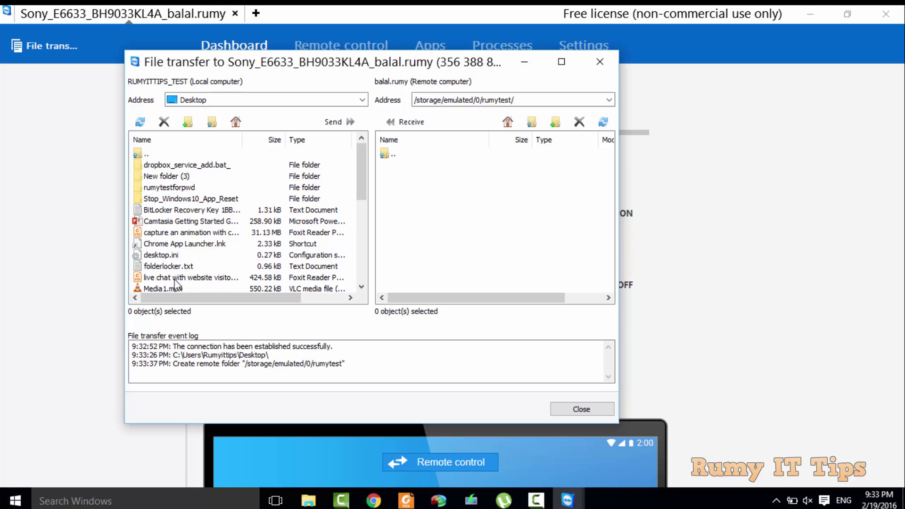
{"action": "left_click_drag", "start_coordinate": [174, 279], "coordinate": [427, 205]}
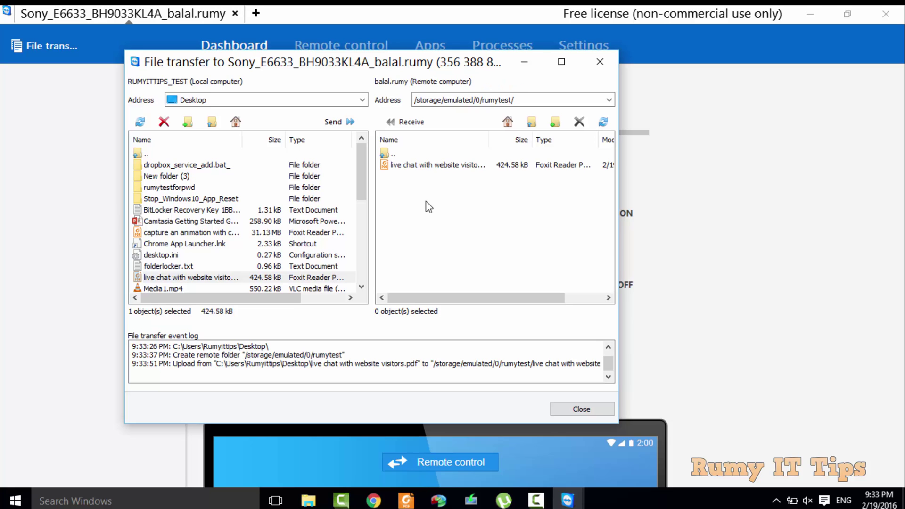
{"action": "left_click", "coordinate": [527, 61]}
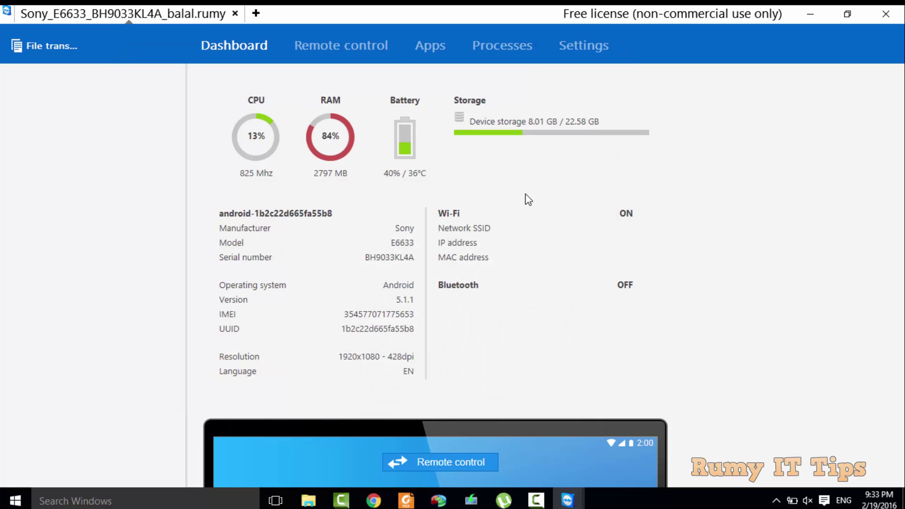
{"action": "left_click", "coordinate": [816, 10]}
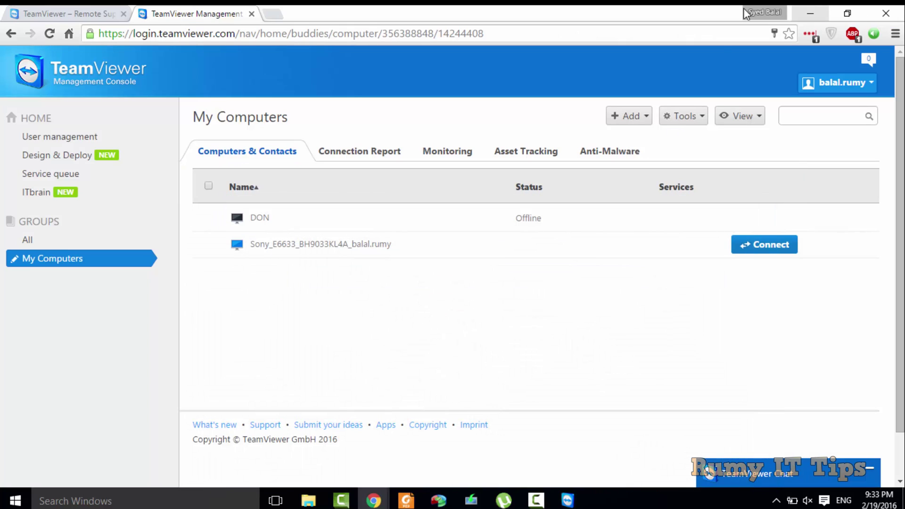